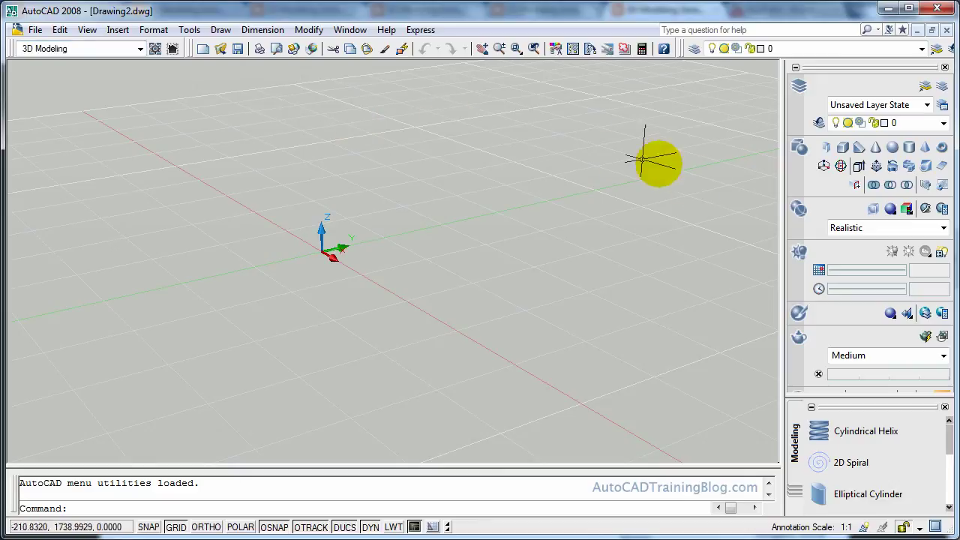
Switch to the Conceptual visual style and create a solid box 150 units high on the positive-Y side of the origin
{"action": "left_click", "coordinate": [863, 230]}
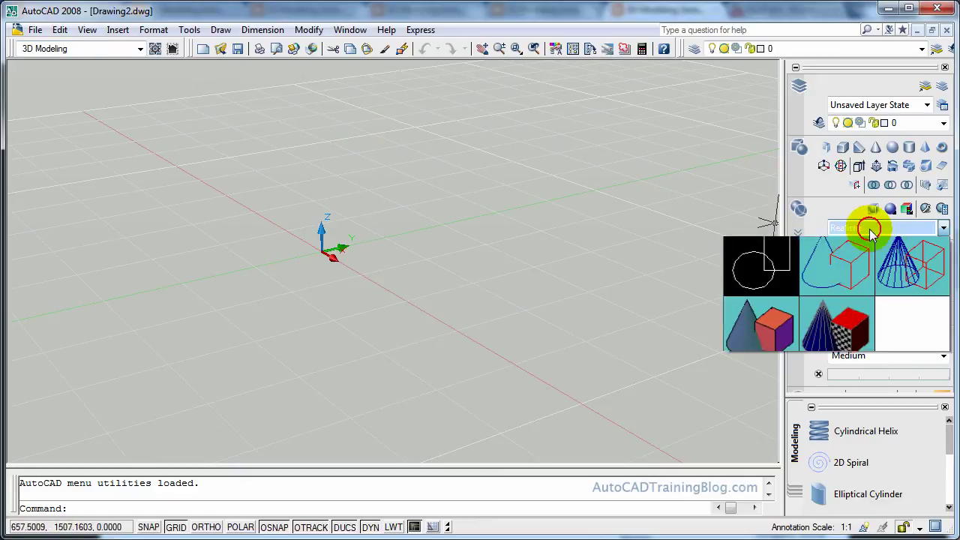
{"action": "left_click", "coordinate": [760, 349]}
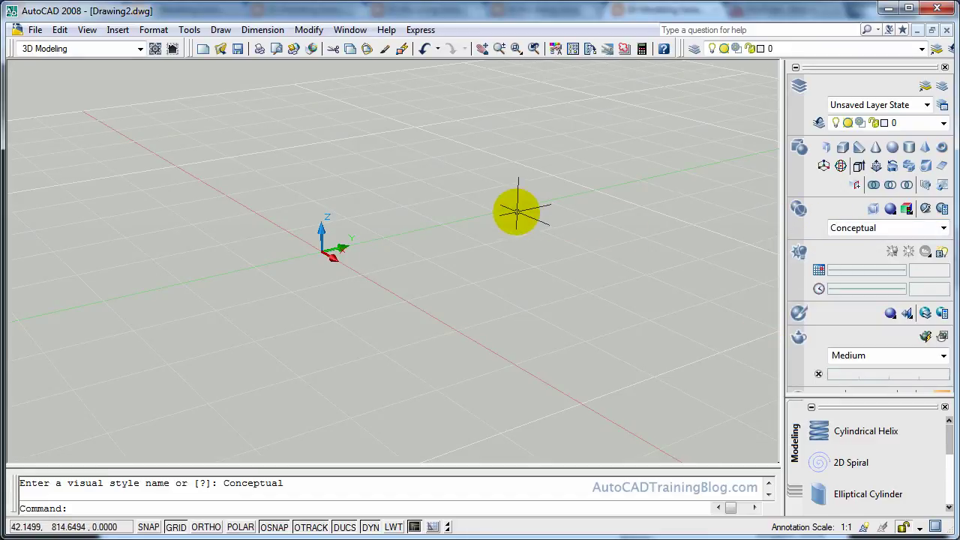
{"action": "left_click", "coordinate": [844, 148]}
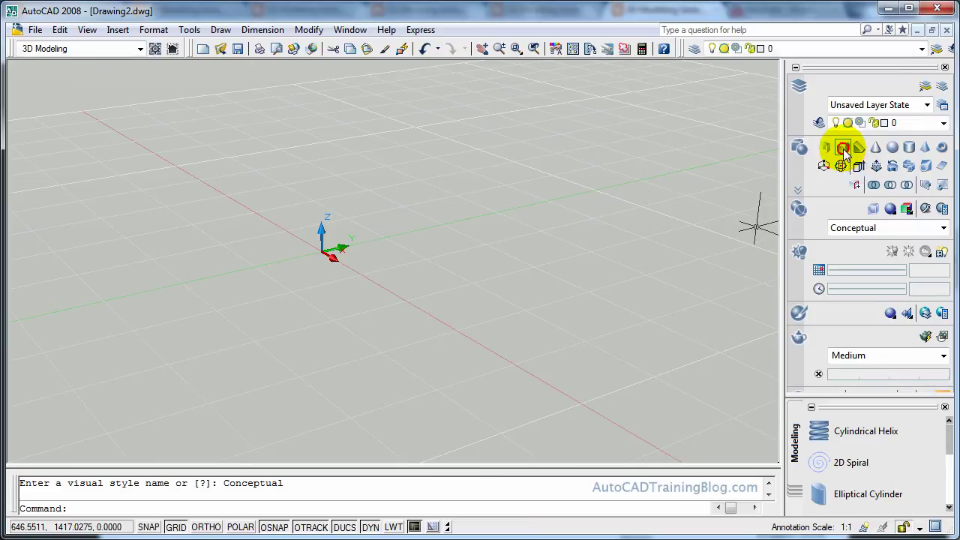
{"action": "left_click", "coordinate": [553, 236]}
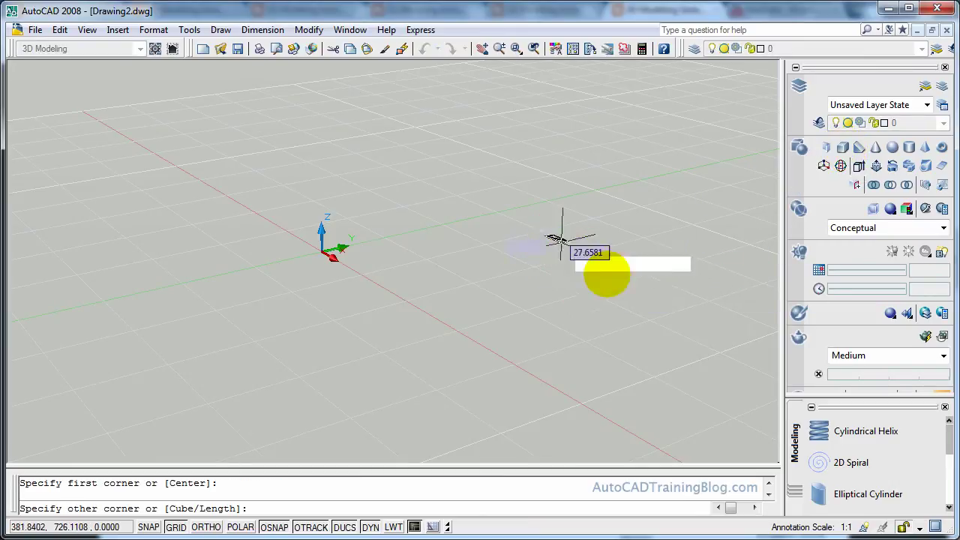
{"action": "left_click", "coordinate": [647, 341]}
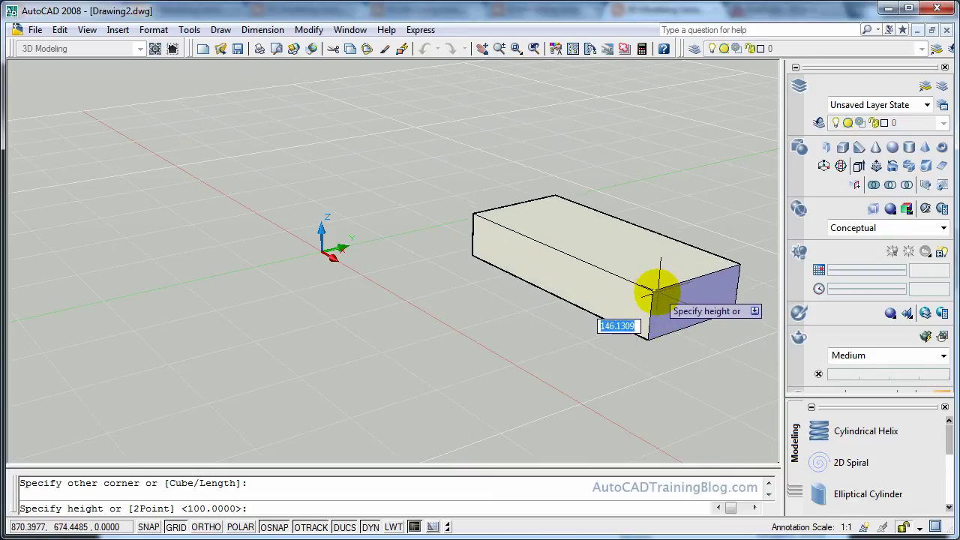
{"action": "type", "text": "150"}
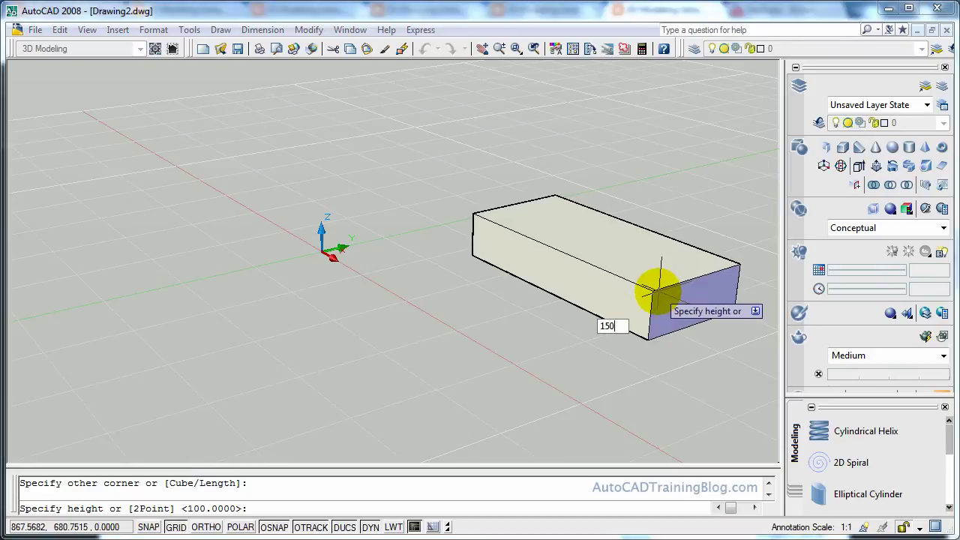
{"action": "key", "text": "Return"}
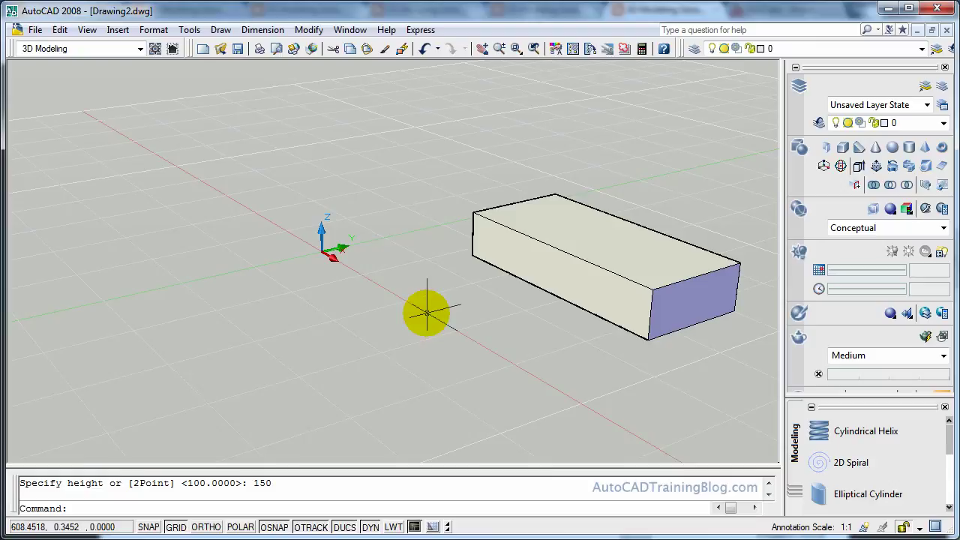
Begin a chamfer on the box, accepting its long front face as the base surface
{"action": "type", "text": "3dorbit"}
{"action": "key", "text": "Return"}
{"action": "left_click_drag", "start_coordinate": [427, 314], "coordinate": [585, 272]}
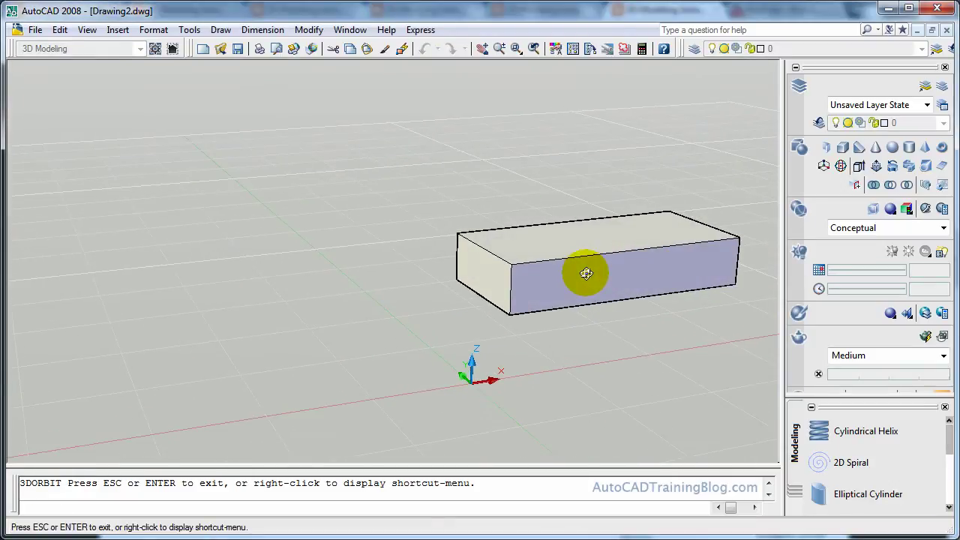
{"action": "key", "text": "Escape"}
{"action": "scroll", "coordinate": [598, 264], "scroll_direction": "up", "scroll_amount": 6}
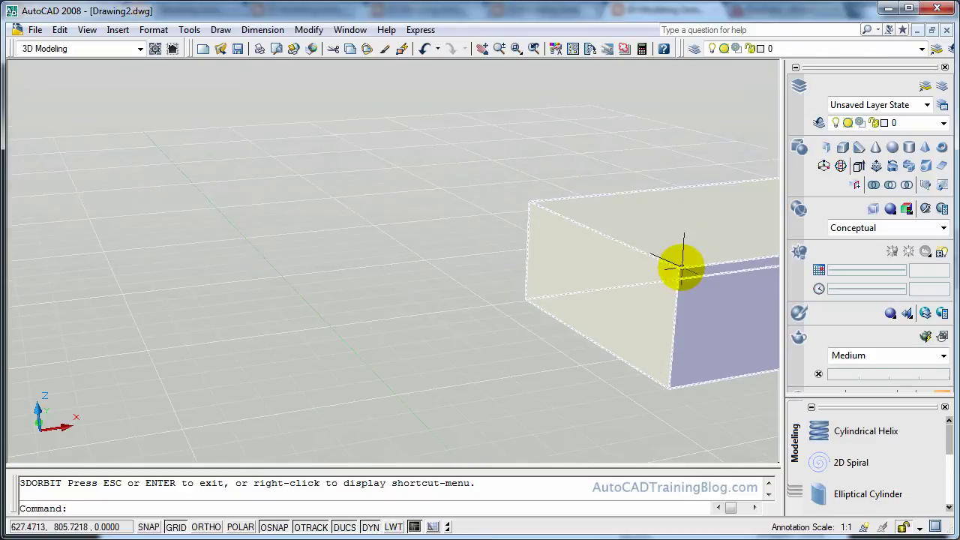
{"action": "type", "text": "p"}
{"action": "key", "text": "Return"}
{"action": "left_click_drag", "start_coordinate": [679, 267], "coordinate": [387, 311]}
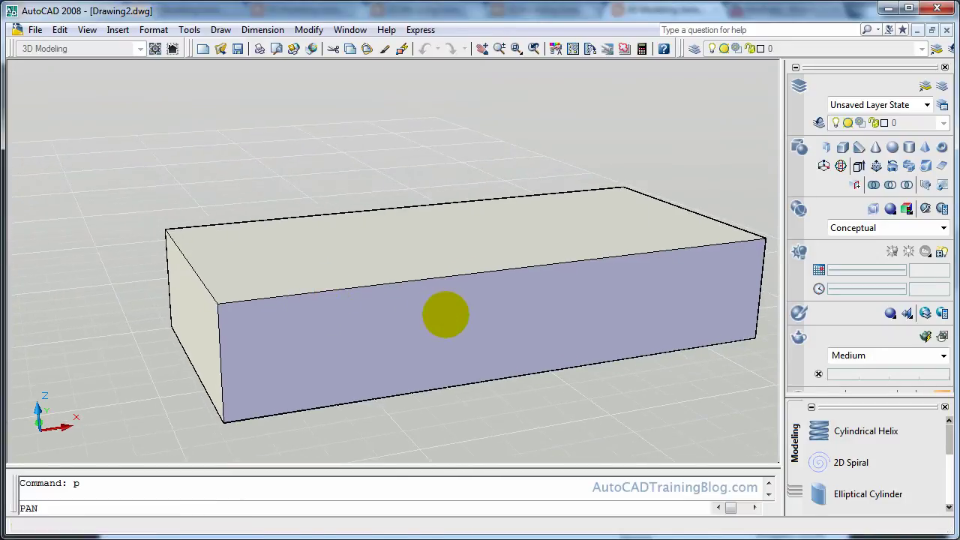
{"action": "key", "text": "Escape"}
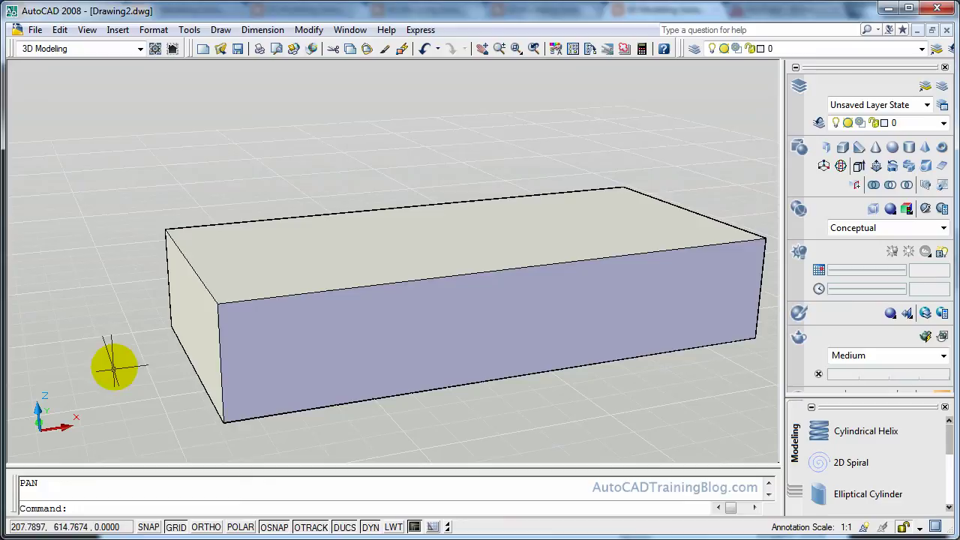
{"action": "type", "text": "chamfer"}
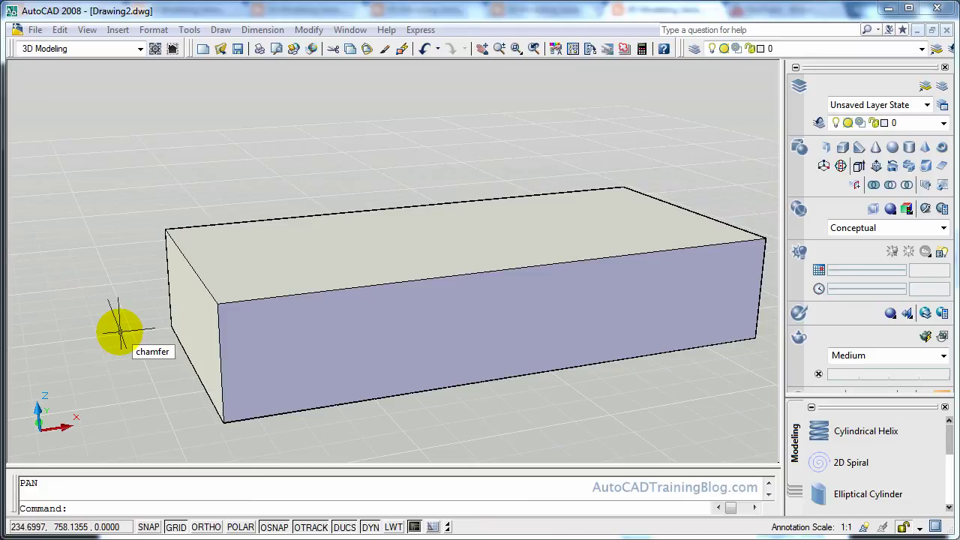
{"action": "key", "text": "Return"}
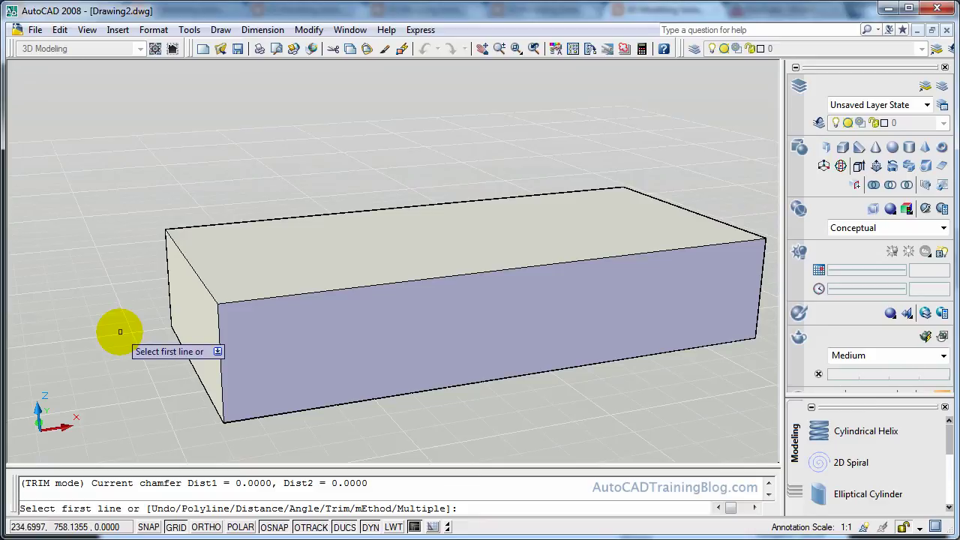
{"action": "left_click", "coordinate": [456, 331]}
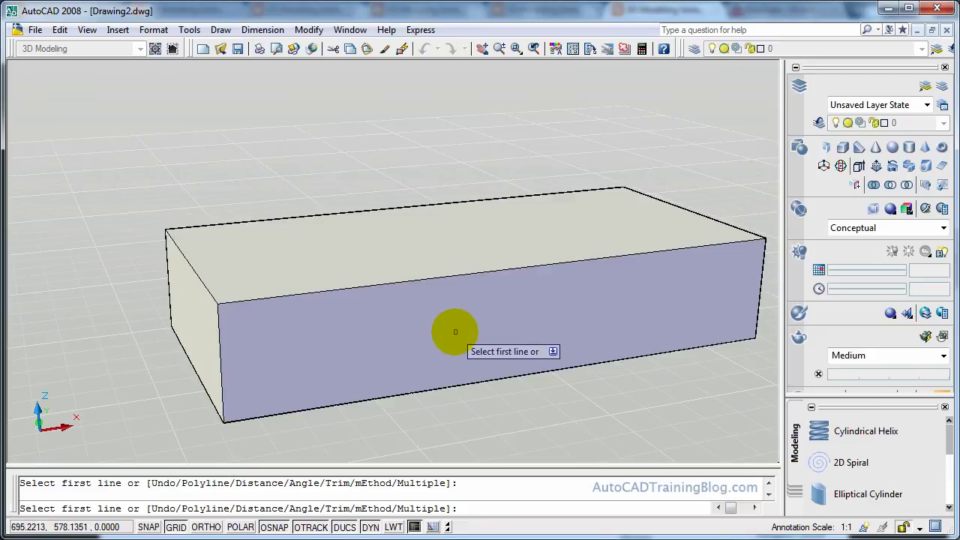
{"action": "left_click", "coordinate": [421, 279]}
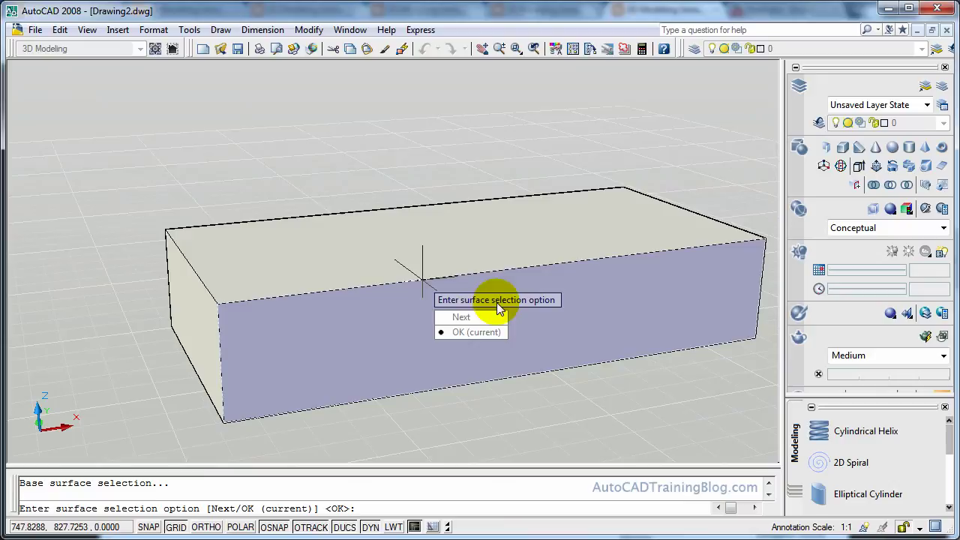
{"action": "left_click", "coordinate": [465, 337]}
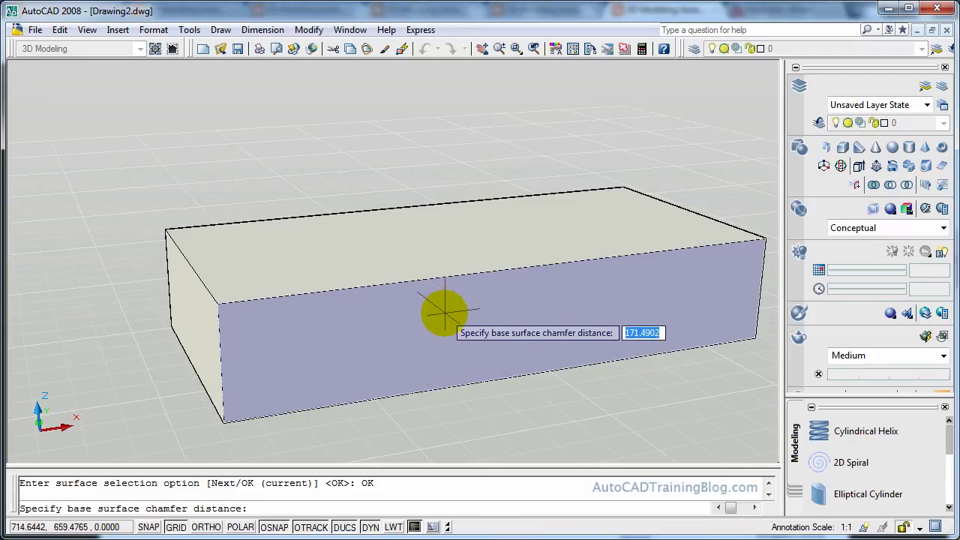
Chamfer the upper and lower long edges of the front face with base surface distance 10 and other surface distance 20
{"action": "type", "text": "10"}
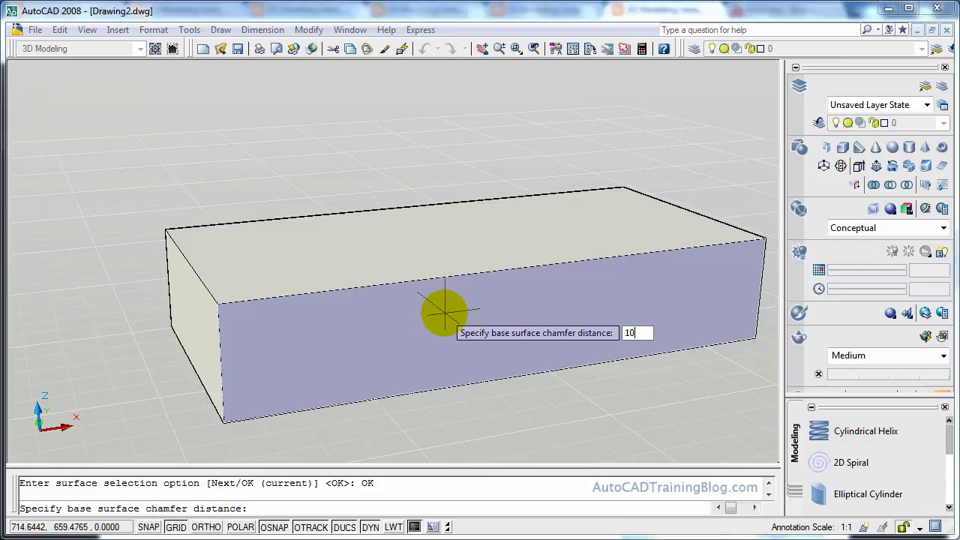
{"action": "key", "text": "Return"}
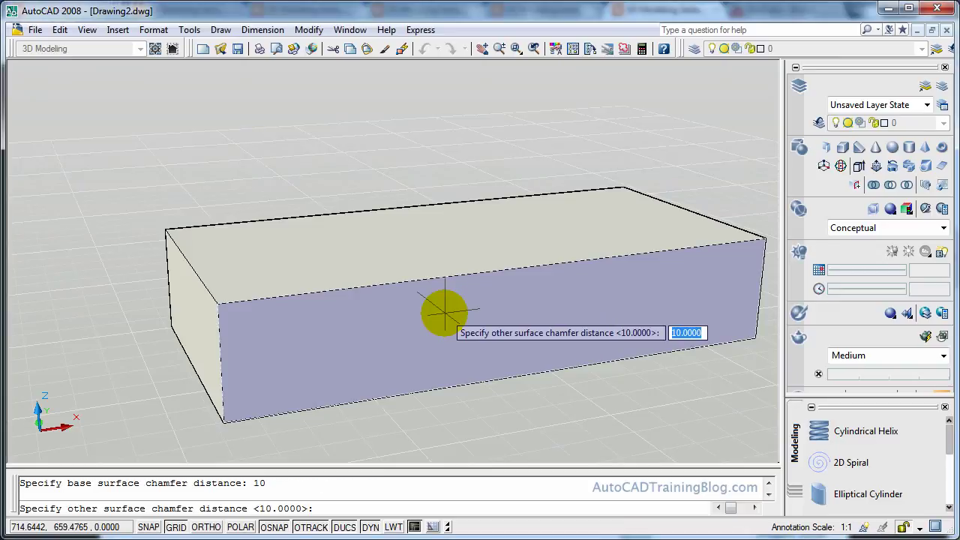
{"action": "type", "text": "20"}
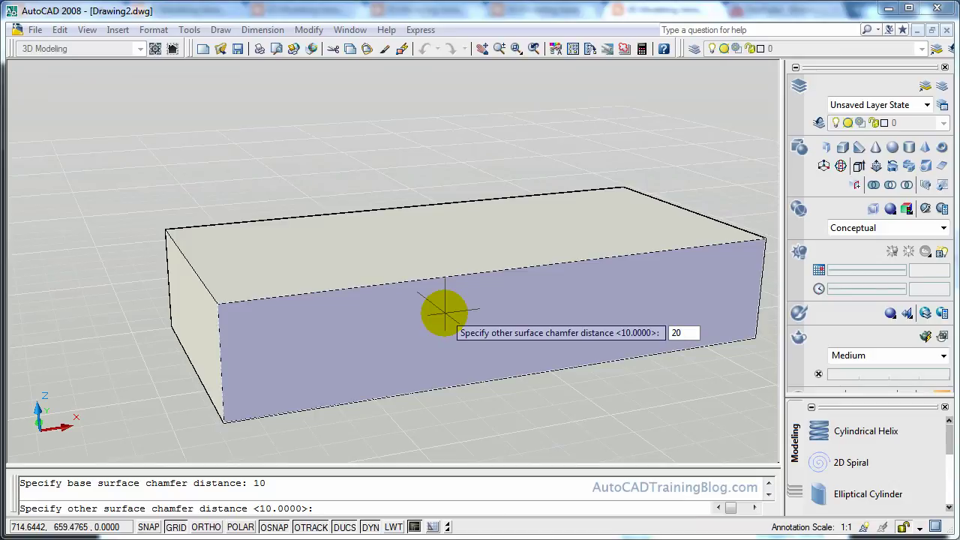
{"action": "key", "text": "Return"}
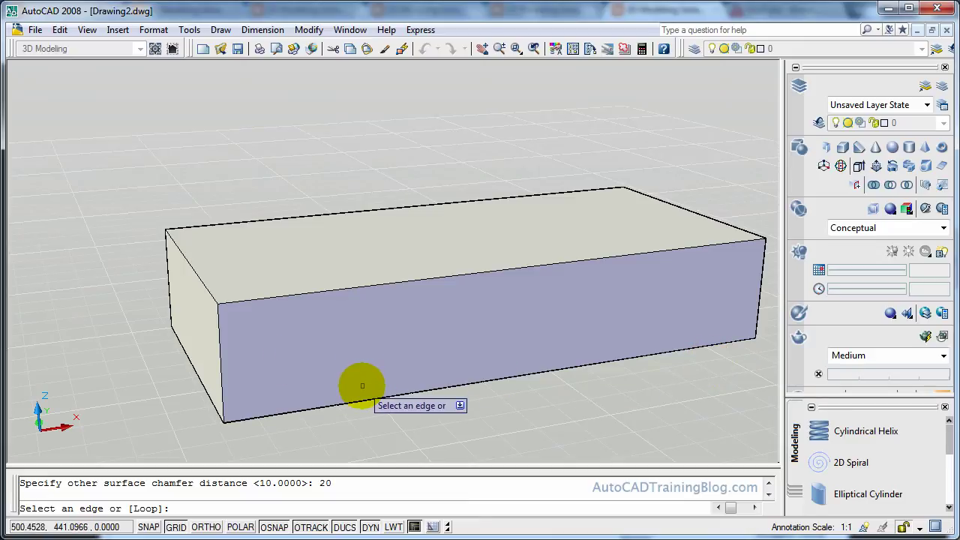
{"action": "left_click", "coordinate": [387, 285]}
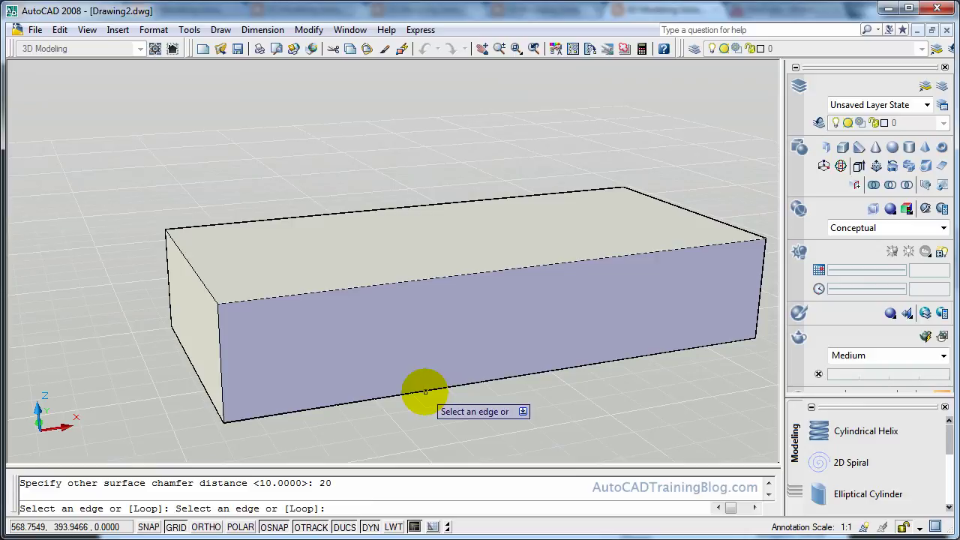
{"action": "left_click", "coordinate": [425, 391]}
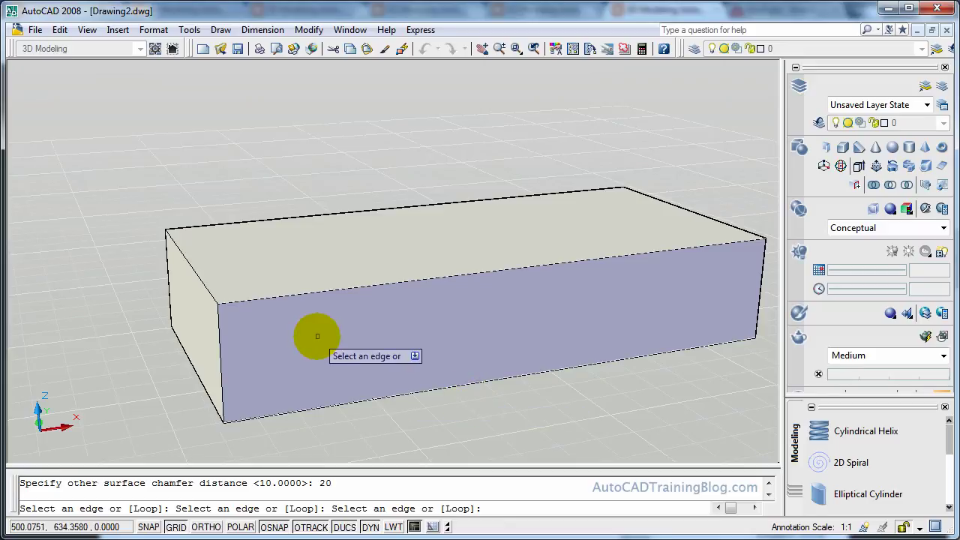
{"action": "key", "text": "Return"}
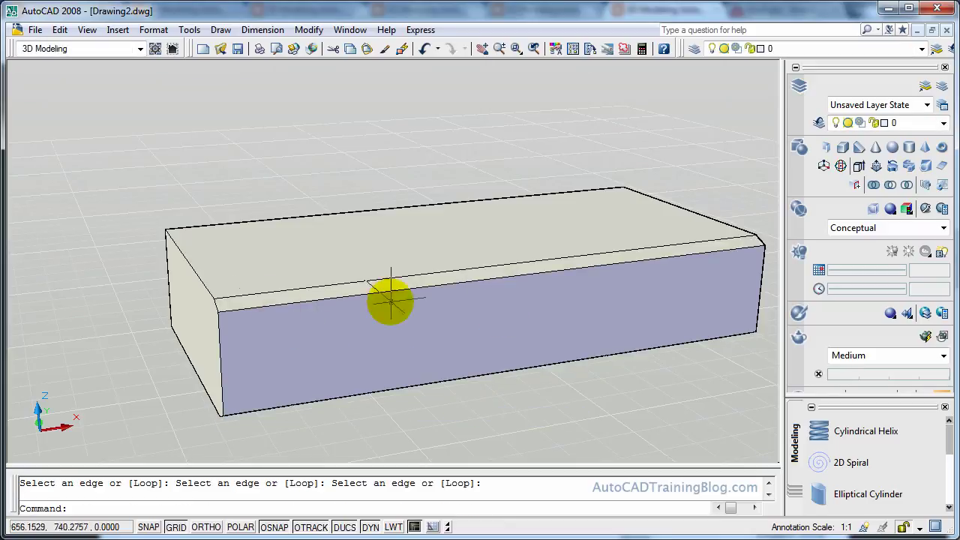
Examine the chamfered edges from the end of the box and from an angled front view
{"action": "left_click", "coordinate": [420, 376]}
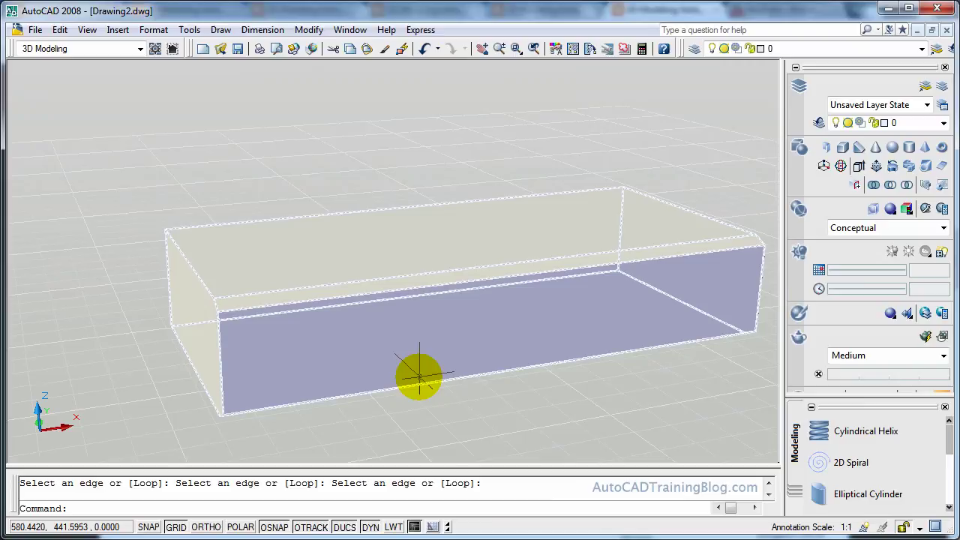
{"action": "type", "text": "3dorbit"}
{"action": "key", "text": "Return"}
{"action": "left_click_drag", "start_coordinate": [409, 376], "coordinate": [515, 350]}
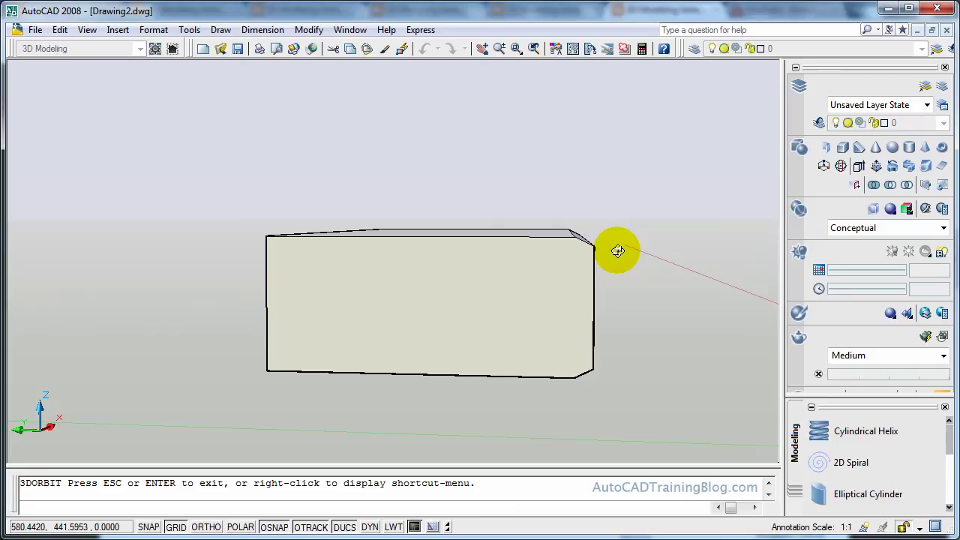
{"action": "key", "text": "Escape"}
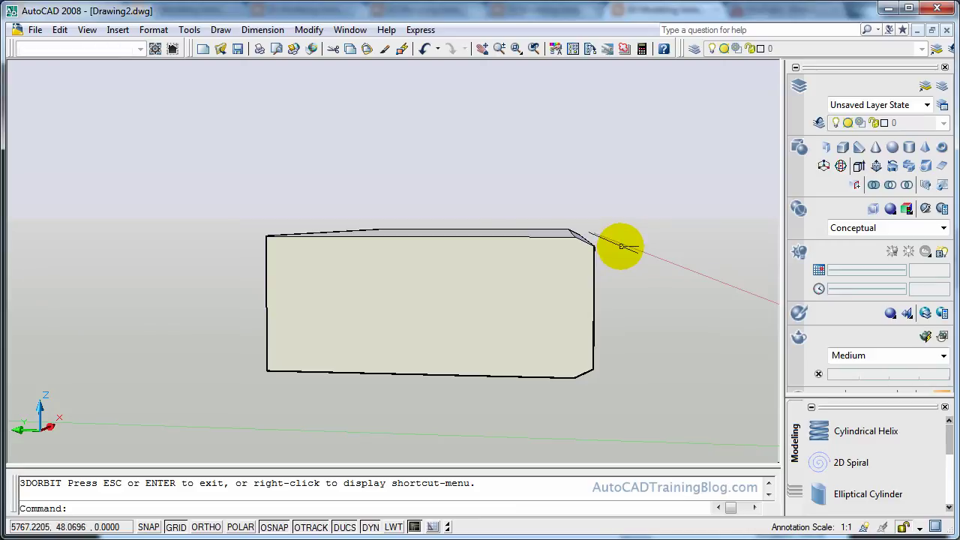
{"action": "type", "text": "orbit"}
{"action": "key", "text": "Return"}
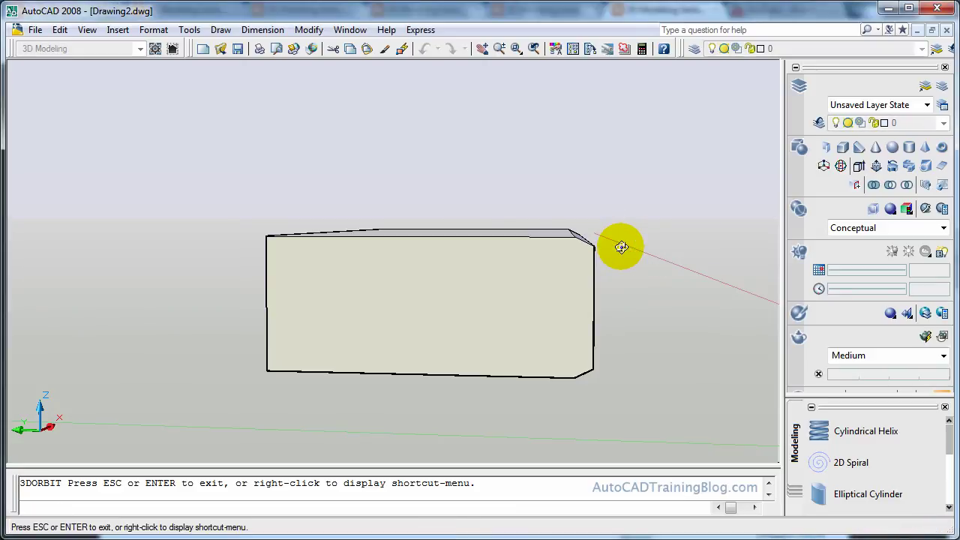
{"action": "left_click_drag", "start_coordinate": [620, 247], "coordinate": [570, 255]}
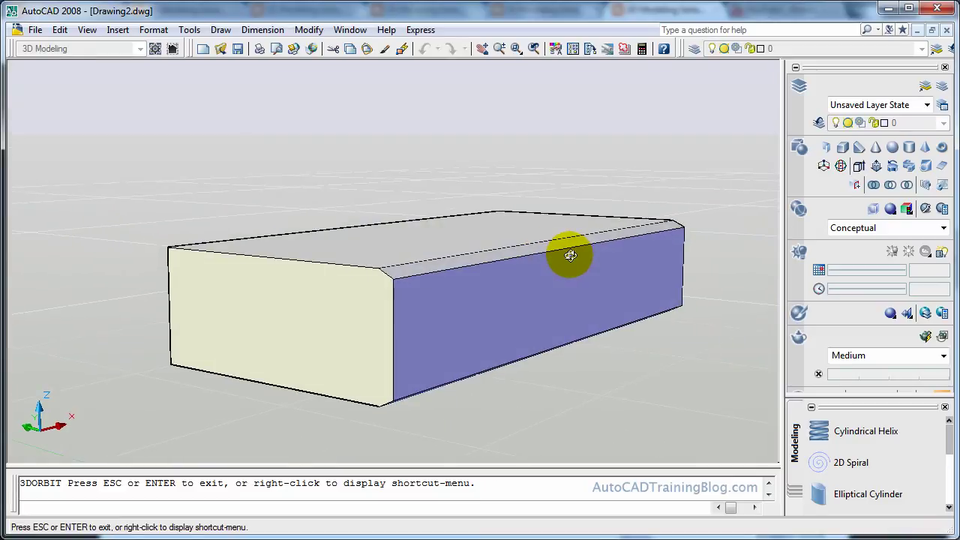
{"action": "key", "text": "Escape"}
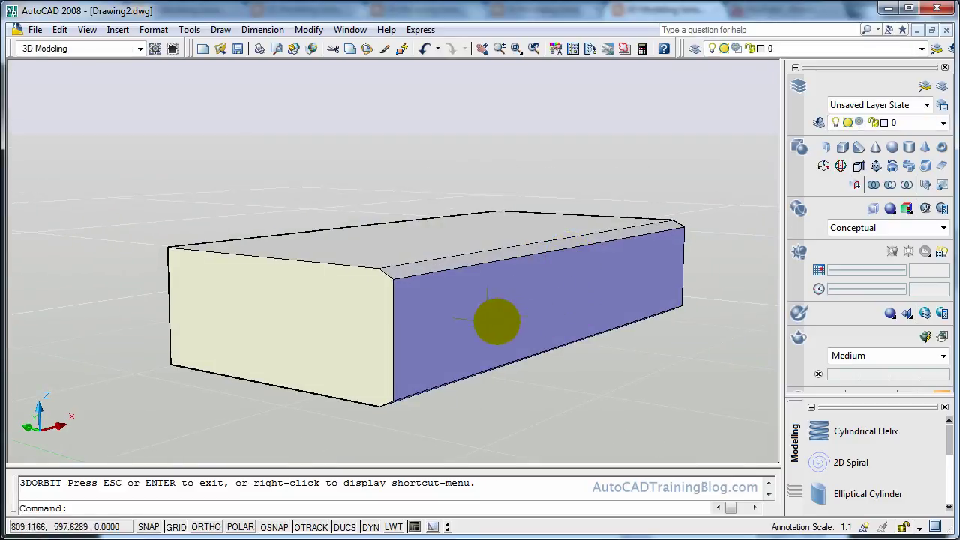
{"action": "left_click", "coordinate": [496, 321]}
{"action": "type", "text": "chamfer"}
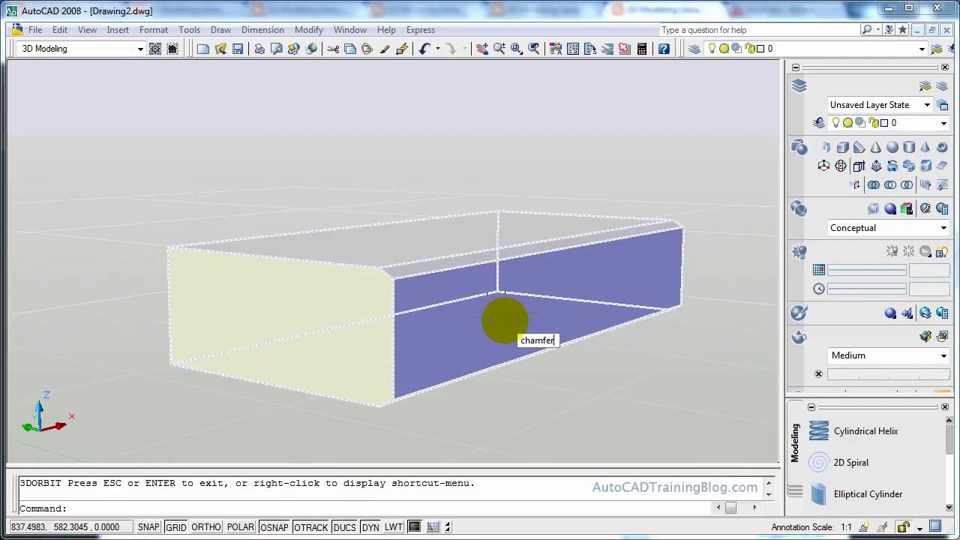
{"action": "key", "text": "Return"}
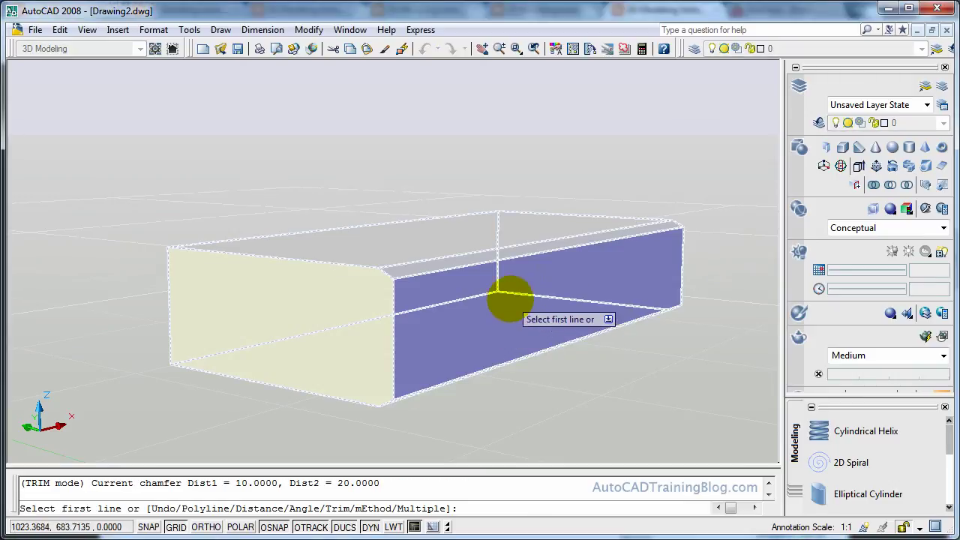
{"action": "left_click", "coordinate": [481, 263]}
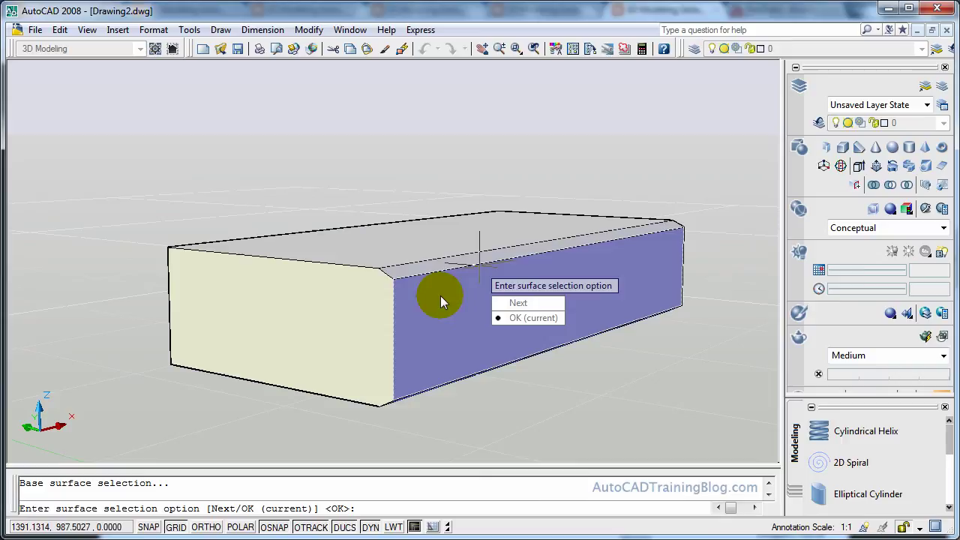
{"action": "left_click", "coordinate": [519, 303]}
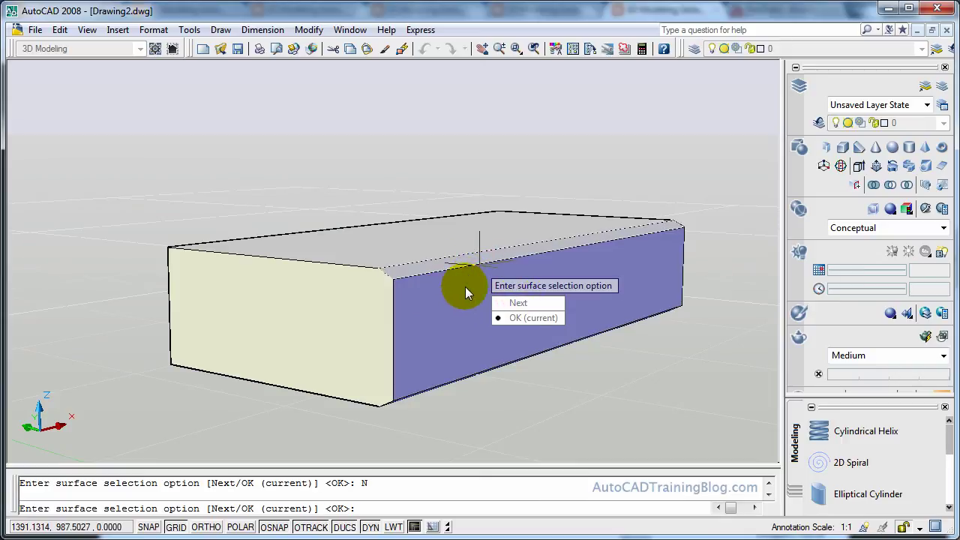
{"action": "key", "text": "Escape"}
{"action": "type", "text": "chamfer"}
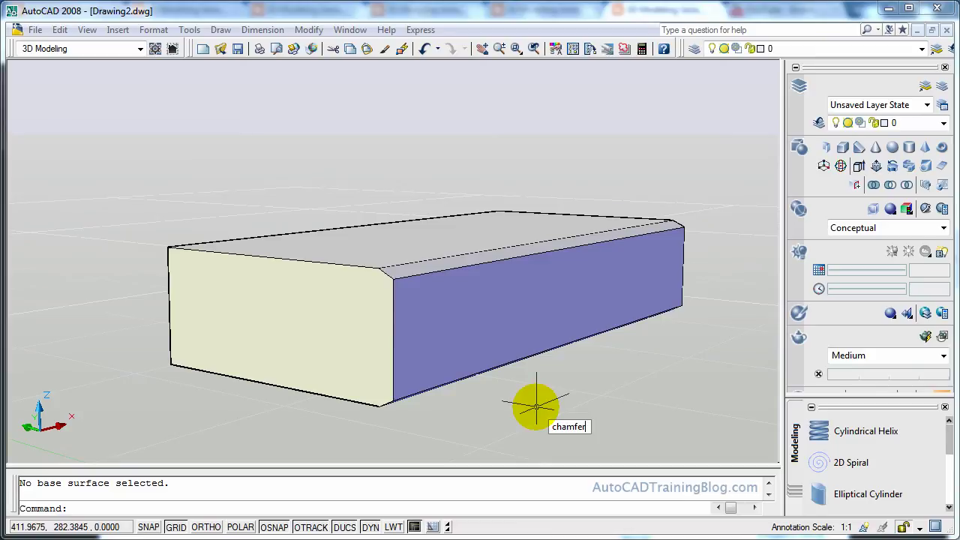
{"action": "key", "text": "Return"}
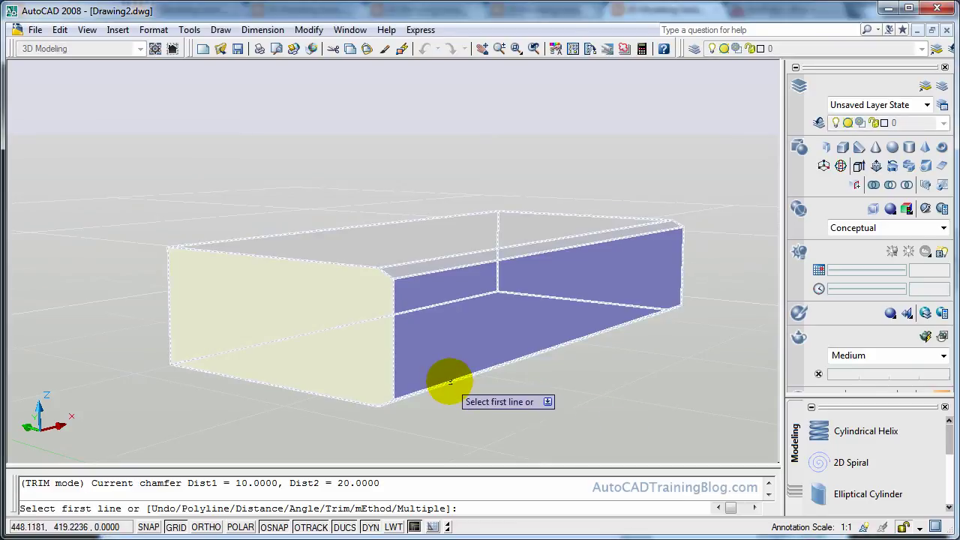
{"action": "left_click", "coordinate": [454, 385]}
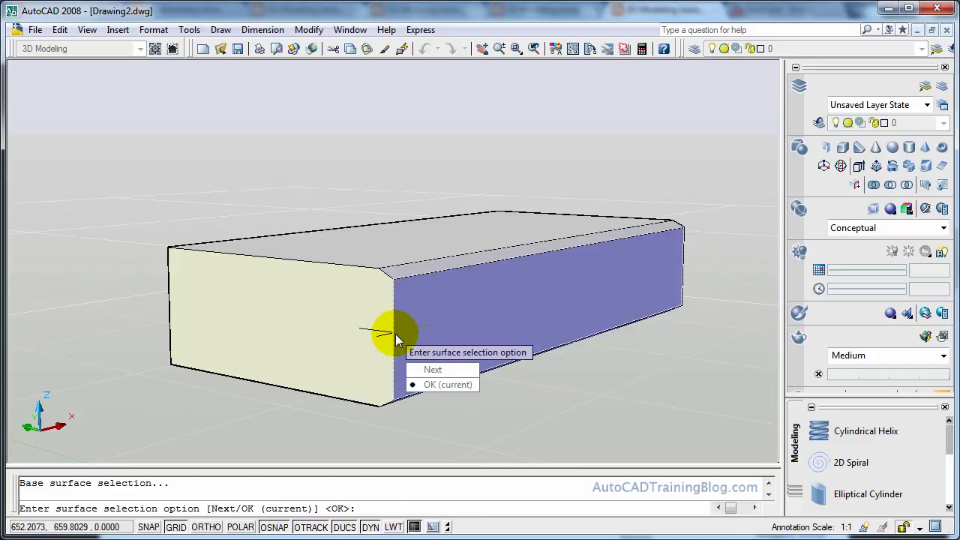
{"action": "key", "text": "Escape"}
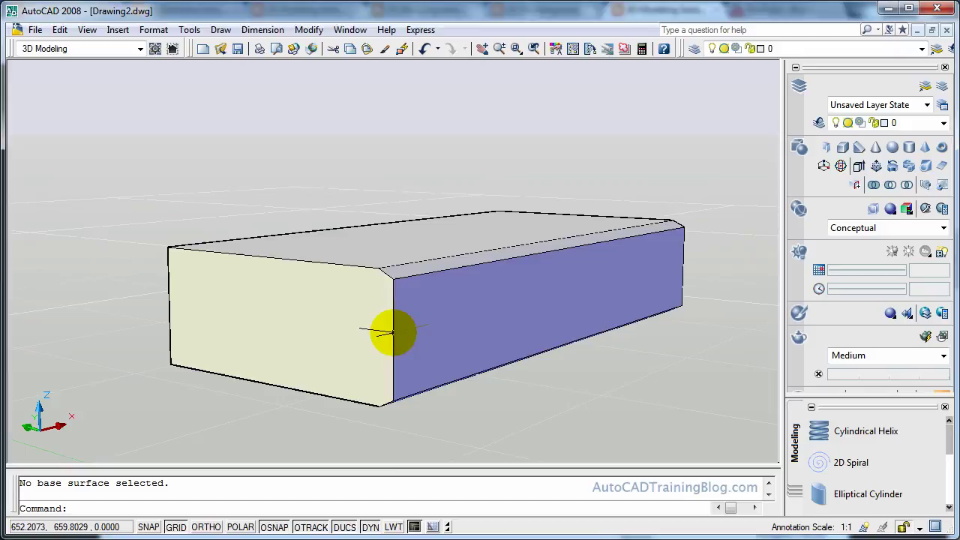
Chamfer the entire edge loop of the long front face, using it as base surface with base distance 10 and other surface distance 20
{"action": "type", "text": "chamfer"}
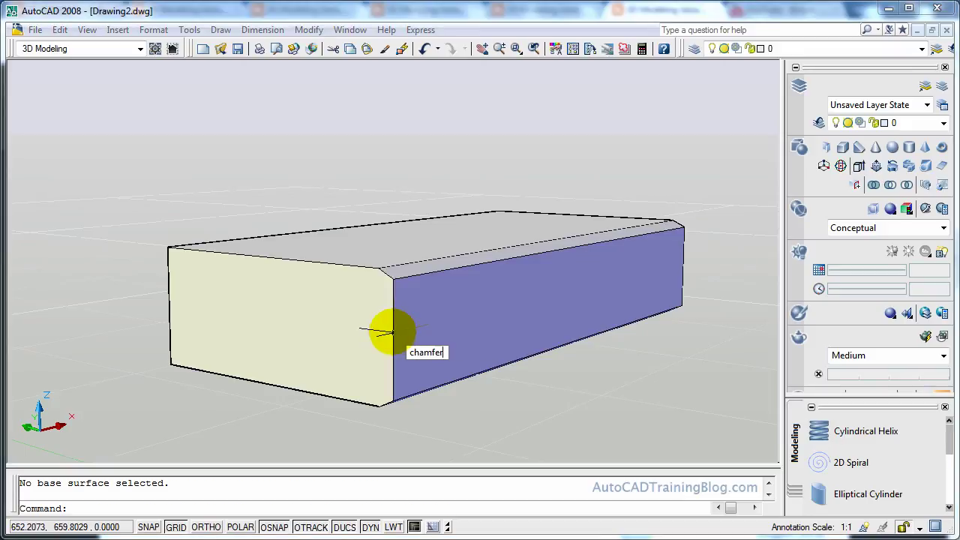
{"action": "key", "text": "Return"}
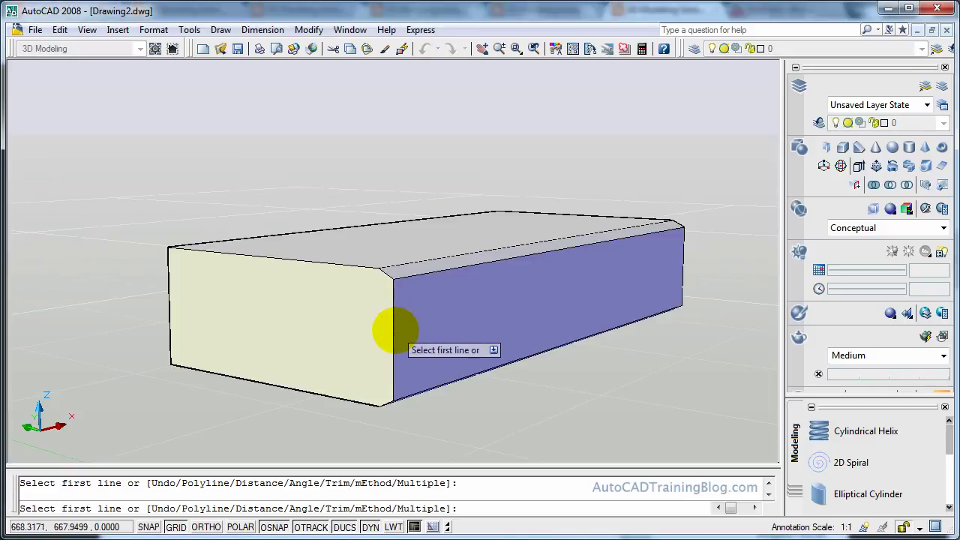
{"action": "left_click", "coordinate": [394, 333]}
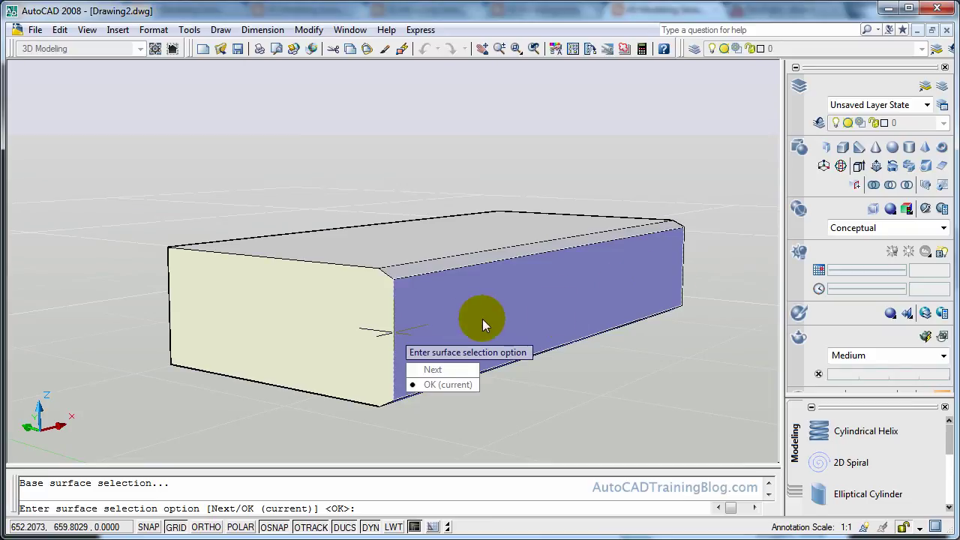
{"action": "key", "text": "Return"}
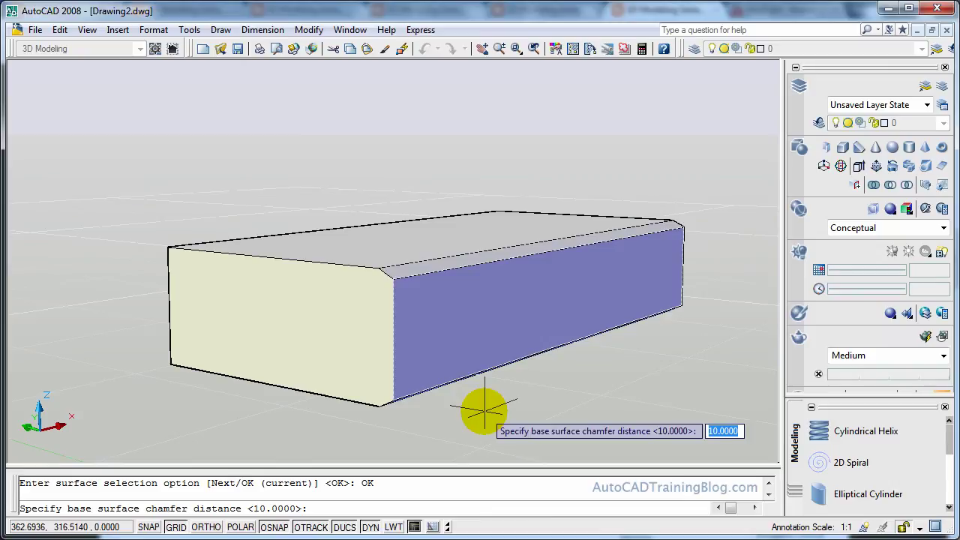
{"action": "key", "text": "Return"}
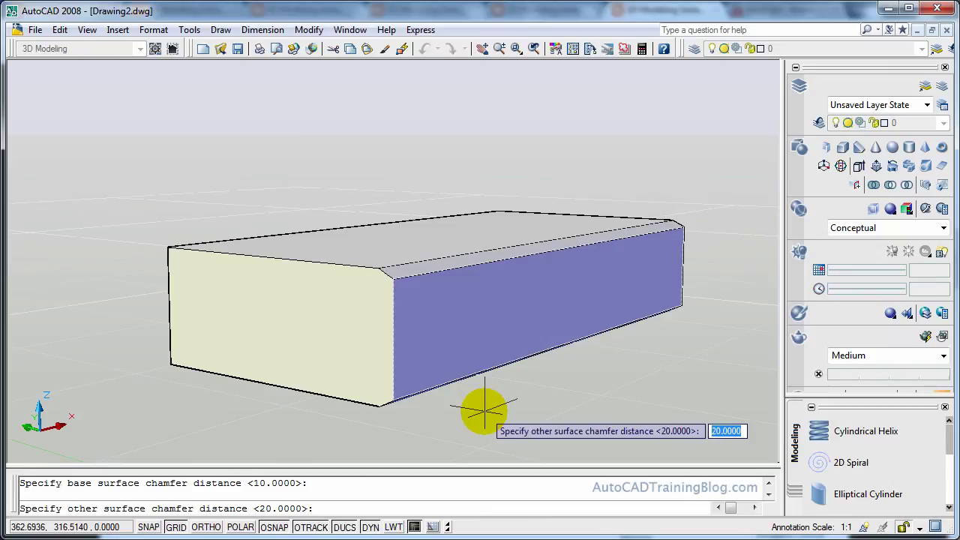
{"action": "key", "text": "Return"}
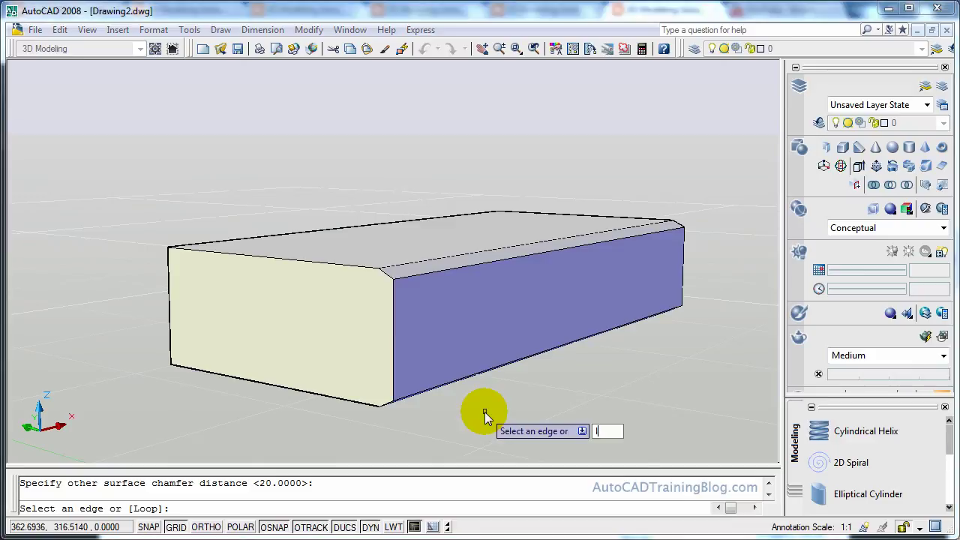
{"action": "type", "text": "l"}
{"action": "key", "text": "Return"}
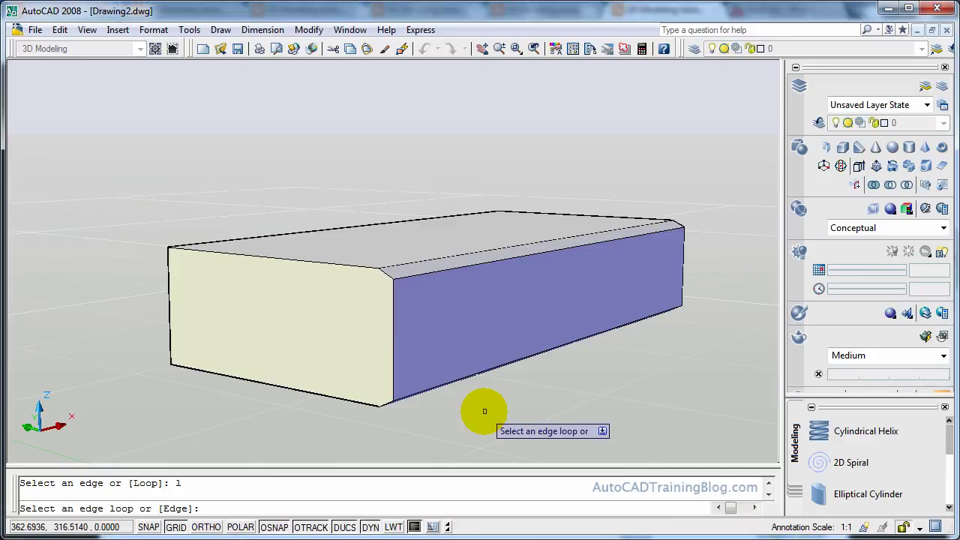
{"action": "left_click", "coordinate": [393, 348]}
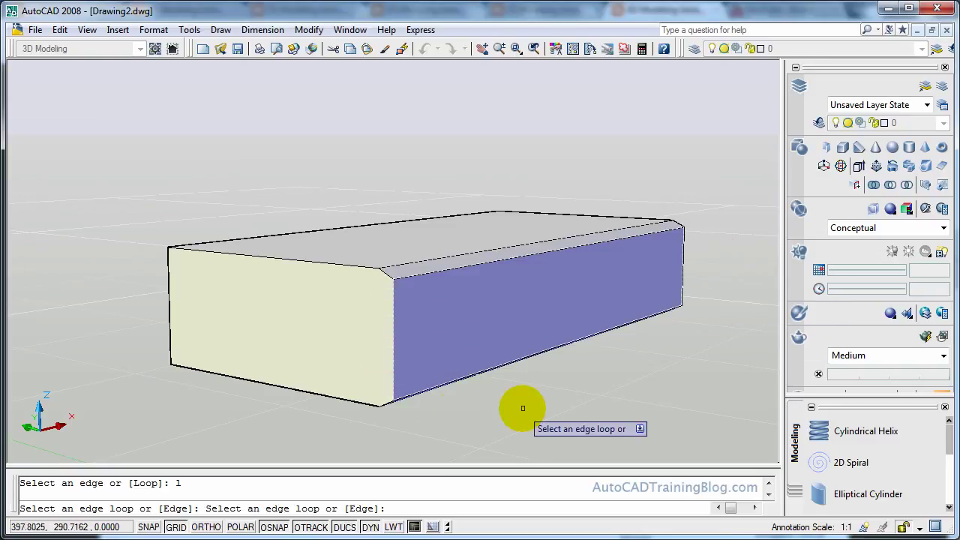
{"action": "key", "text": "Return"}
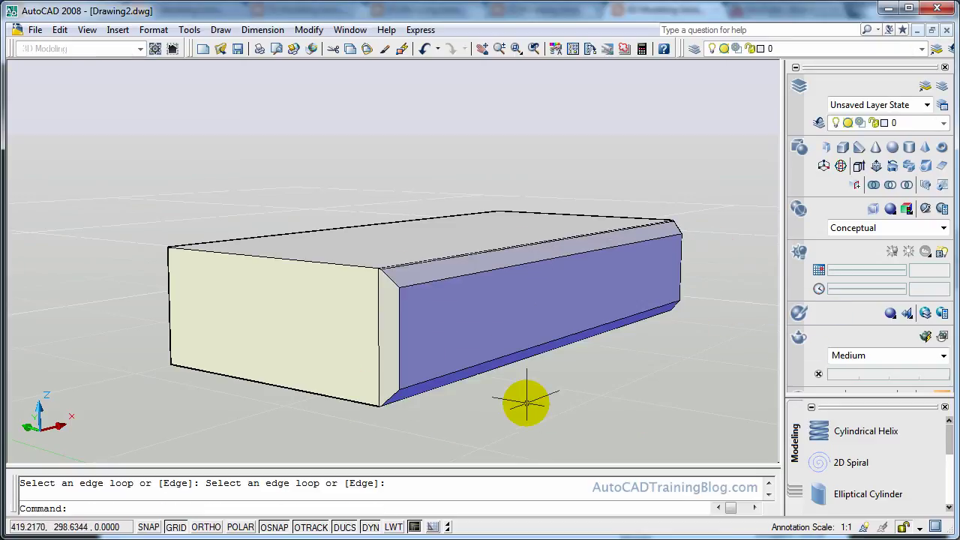